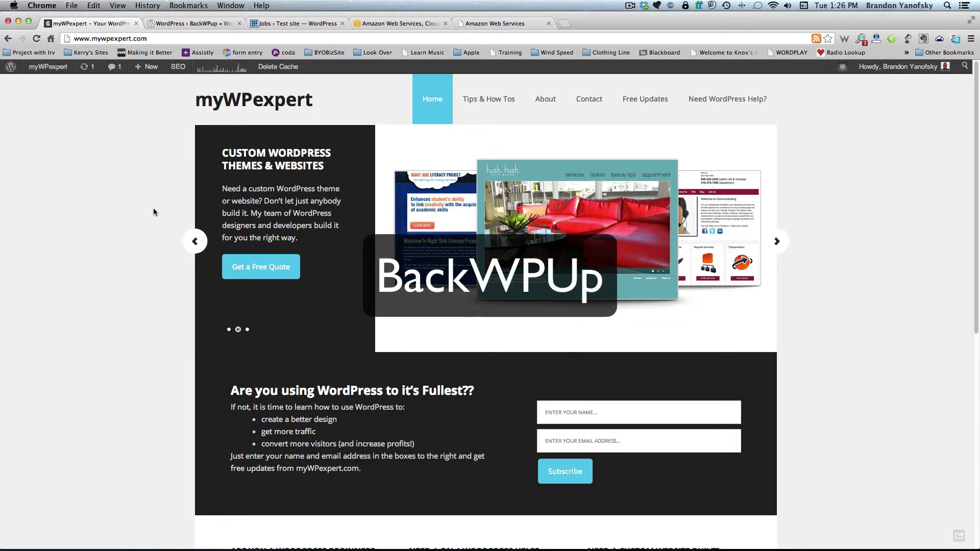
- Show the BackWPup plugin page on WordPress.org with its features and download version
{"action": "left_click", "coordinate": [174, 26]}
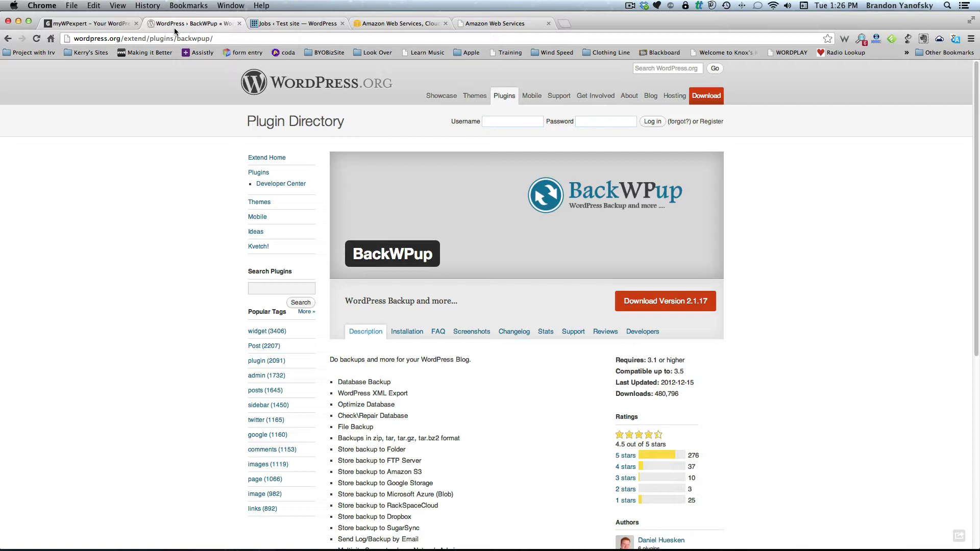
- From the test site's Jobs list, add a new BackWPup job named 'Main WordPress Backup'
{"action": "left_click", "coordinate": [283, 23]}
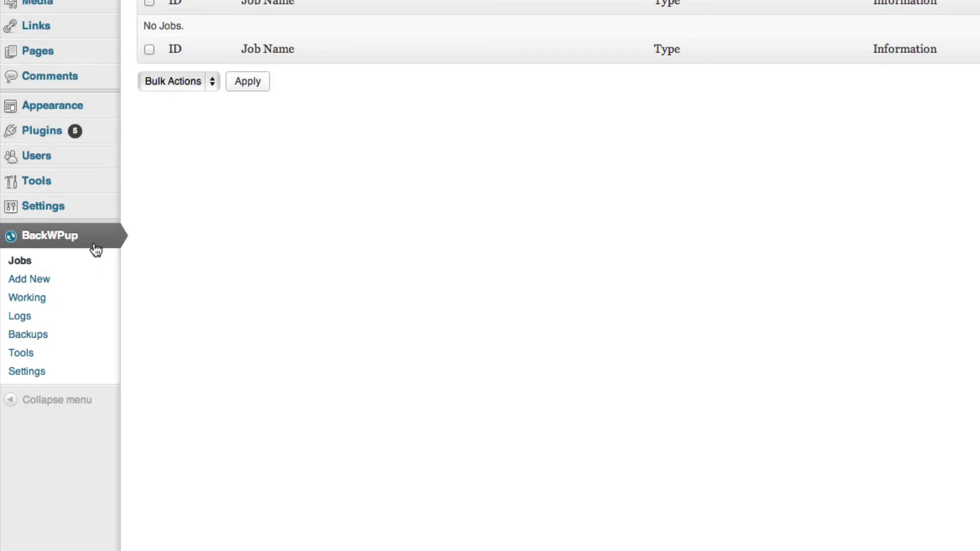
{"action": "left_click", "coordinate": [87, 282]}
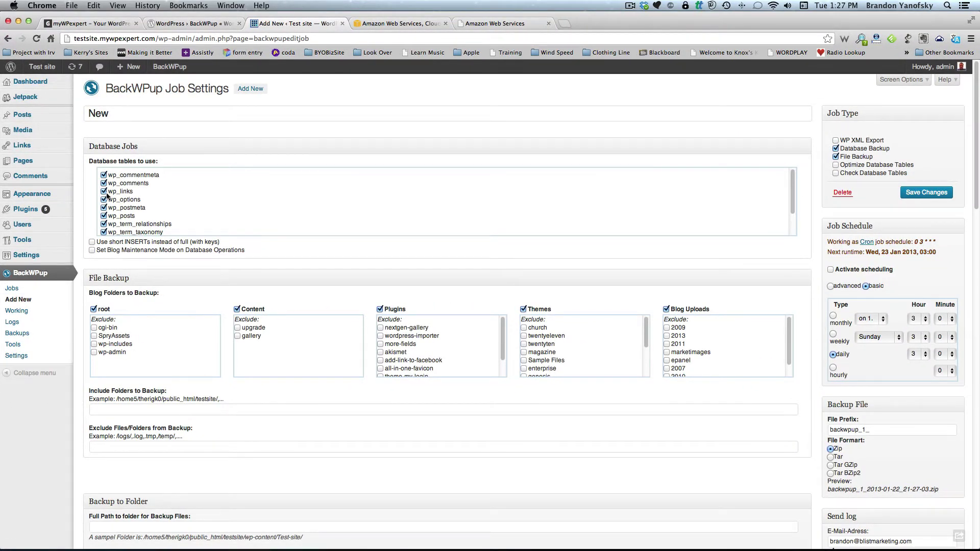
{"action": "double_click", "coordinate": [119, 116]}
{"action": "type", "text": "Main Word"}
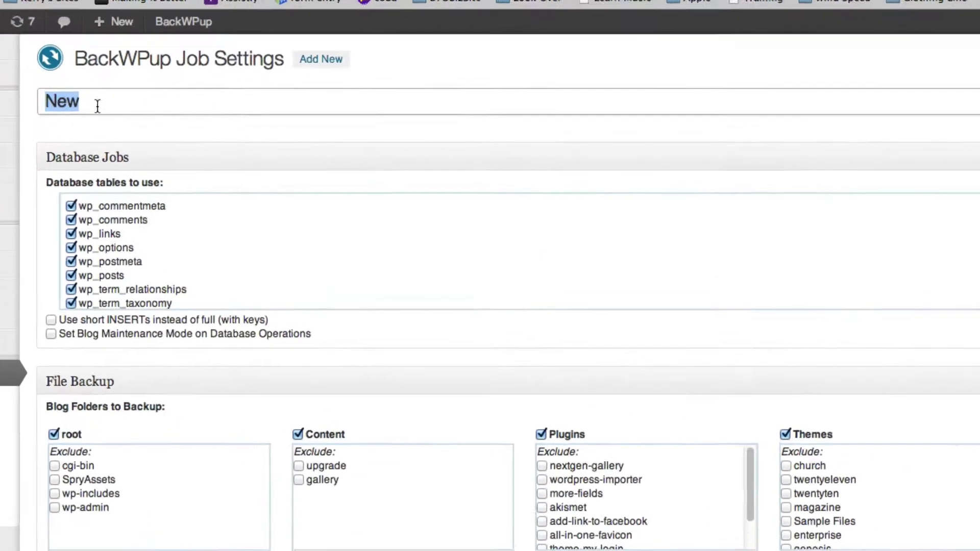
{"action": "type", "text": "Press Backup"}
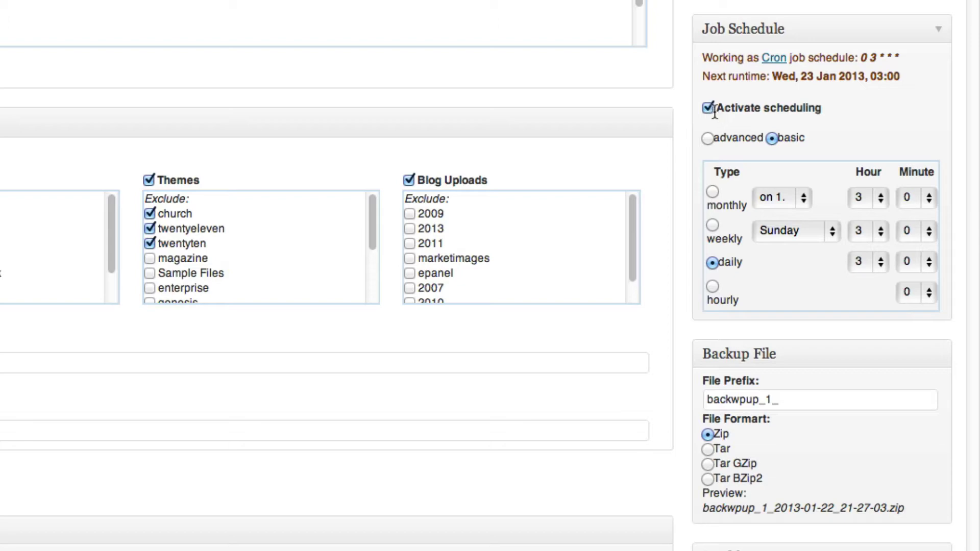
- Scroll down the job form past the daily 3:00 scheduling settings
{"action": "scroll", "coordinate": [722, 120], "scroll_direction": "down", "scroll_amount": 1}
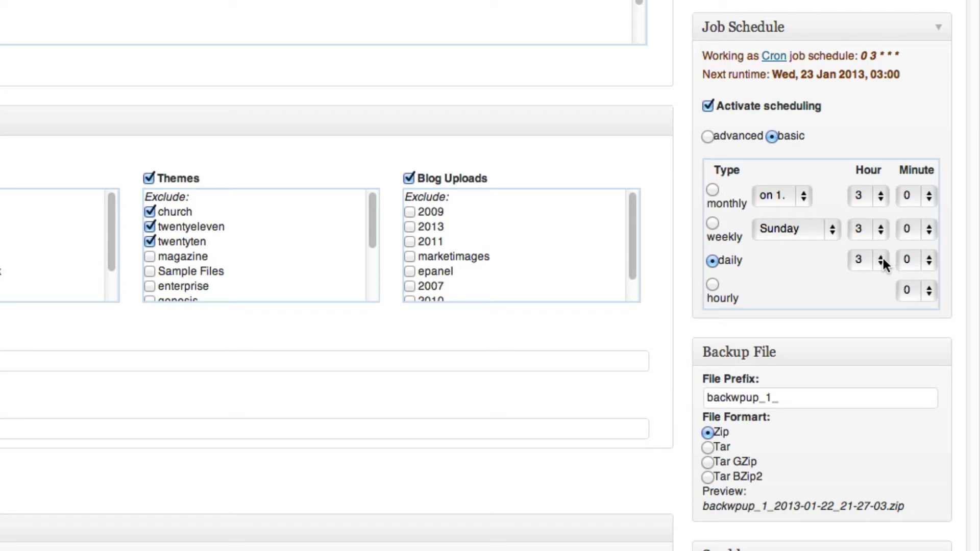
{"action": "scroll", "coordinate": [825, 301], "scroll_direction": "down", "scroll_amount": 5}
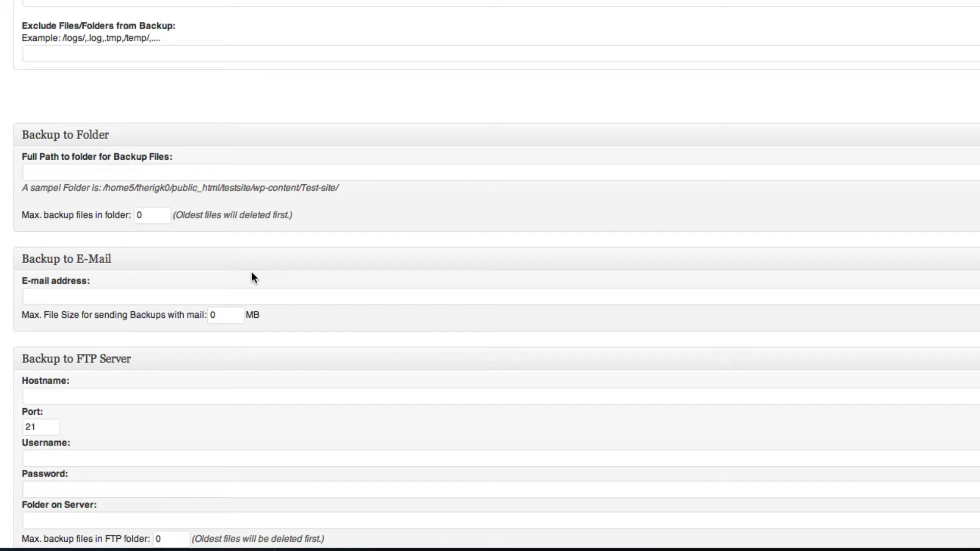
- Scroll through the Folder, E-Mail, FTP, Dropbox and SugarSync destination sections of the job form
{"action": "scroll", "coordinate": [251, 275], "scroll_direction": "down", "scroll_amount": 10}
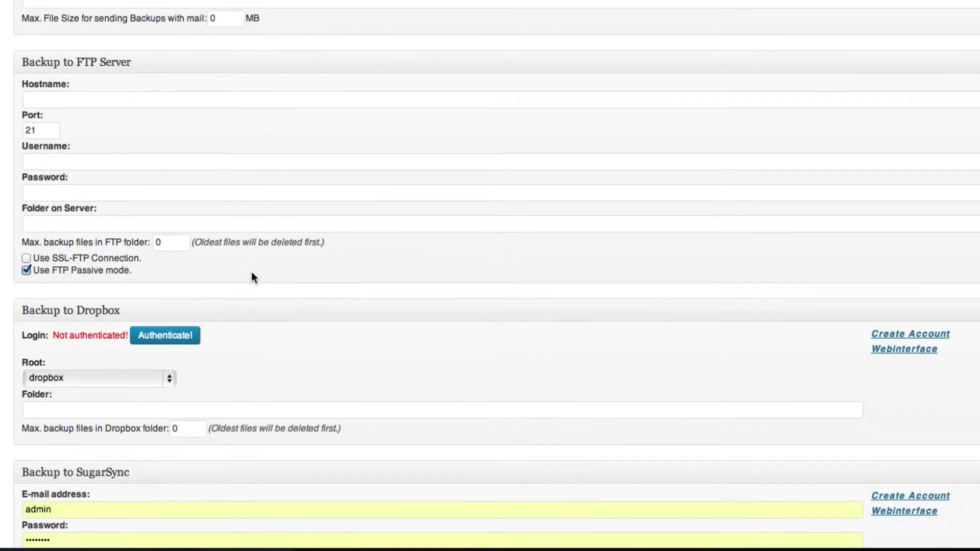
{"action": "scroll", "coordinate": [251, 276], "scroll_direction": "down", "scroll_amount": 8}
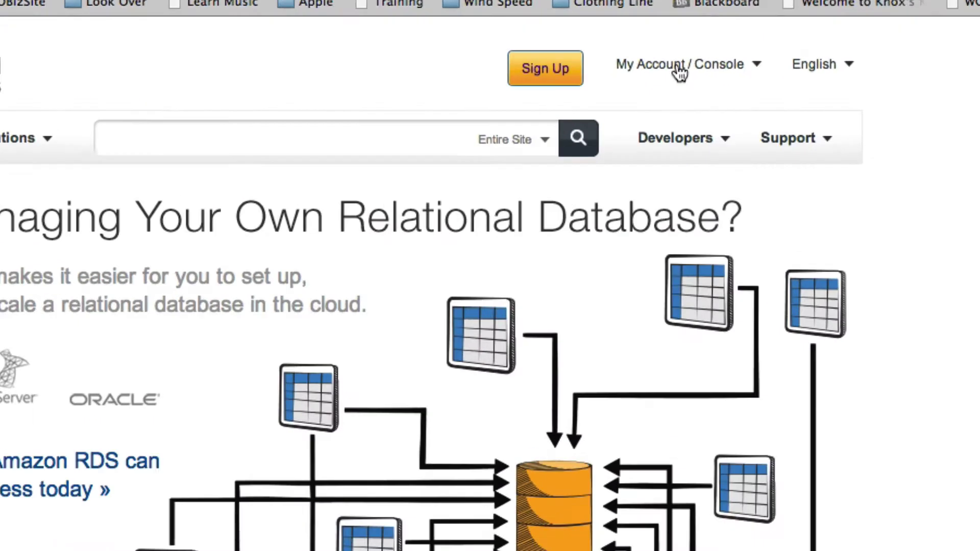
- Look up the AWS account's access keys on the Security Credentials page, then return to the BackWPup job
{"action": "left_click", "coordinate": [642, 85]}
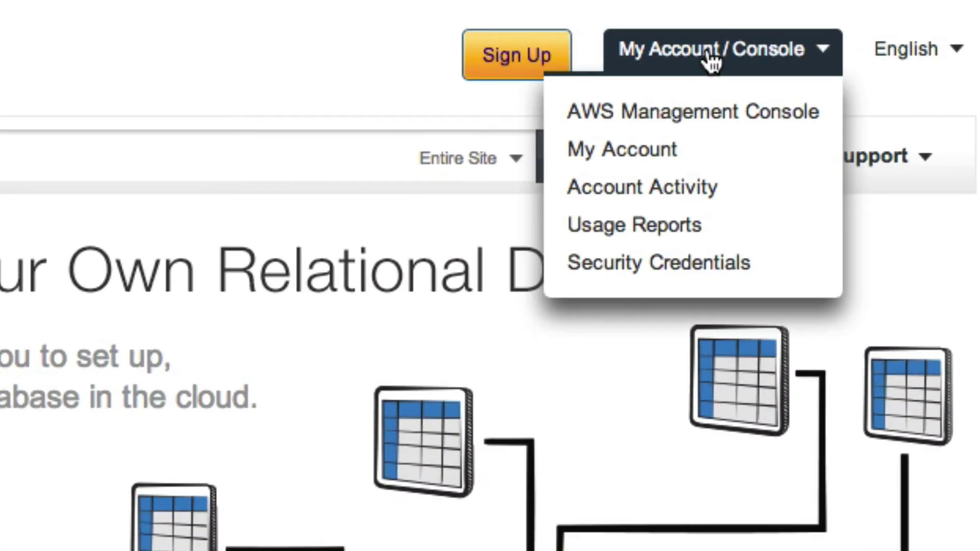
{"action": "left_click", "coordinate": [706, 118]}
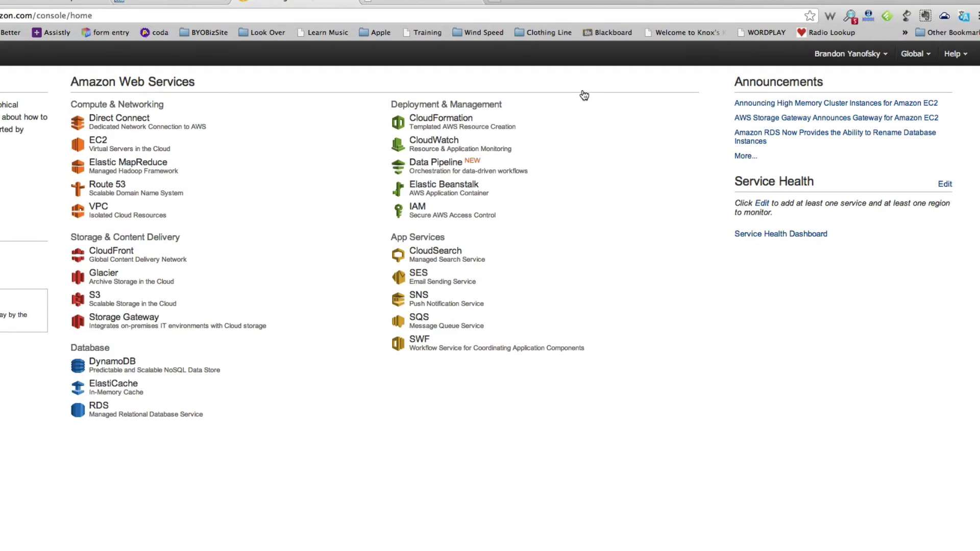
{"action": "left_click", "coordinate": [884, 56]}
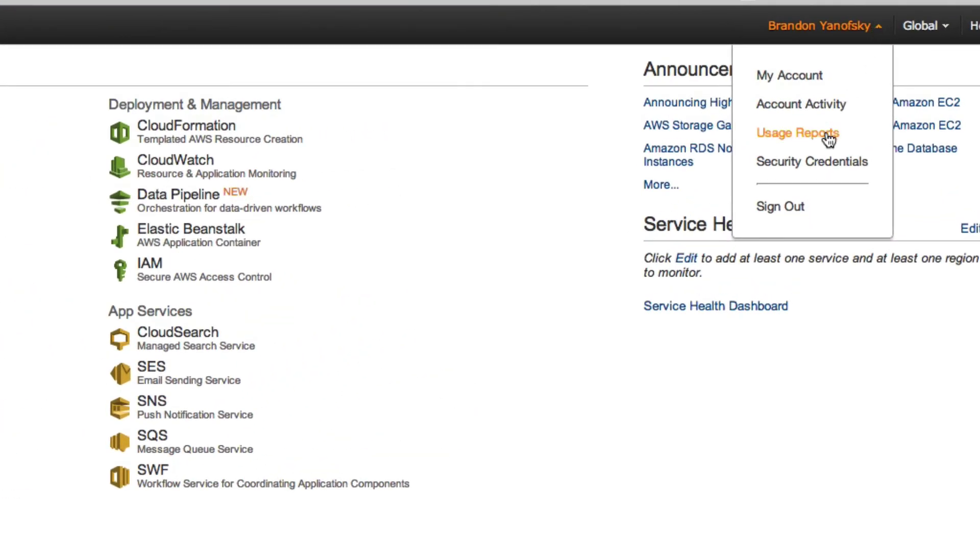
{"action": "left_click", "coordinate": [827, 162]}
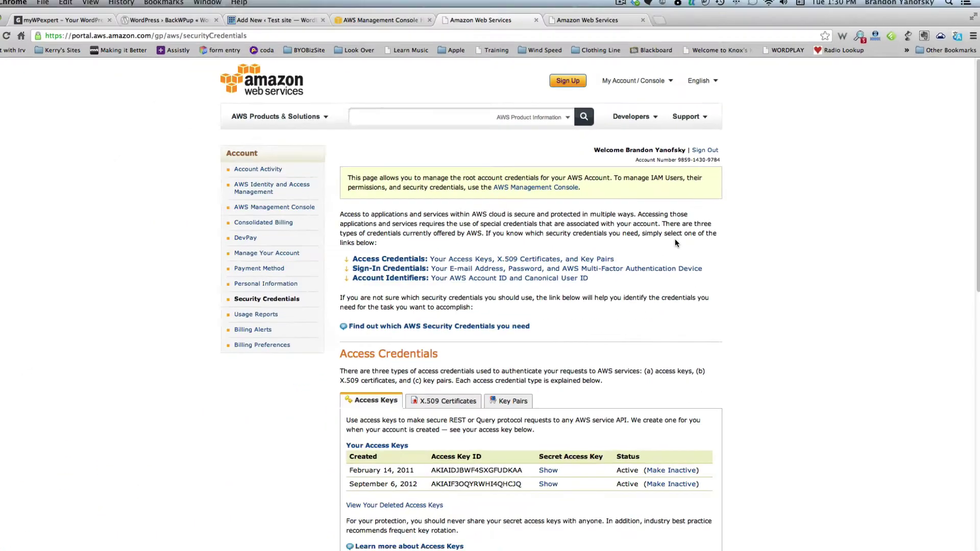
{"action": "scroll", "coordinate": [477, 229], "scroll_direction": "down", "scroll_amount": 3}
{"action": "scroll", "coordinate": [682, 239], "scroll_direction": "down", "scroll_amount": 1}
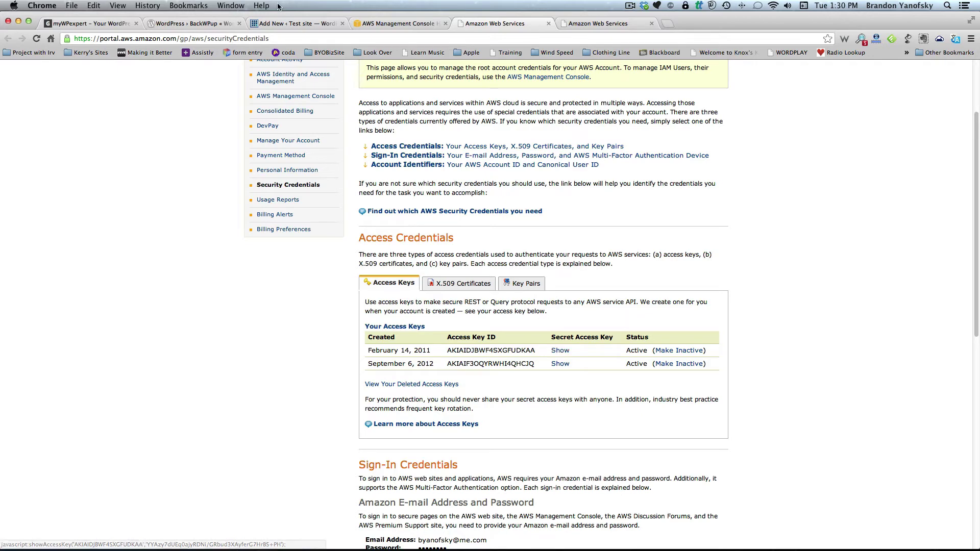
{"action": "left_click", "coordinate": [282, 24]}
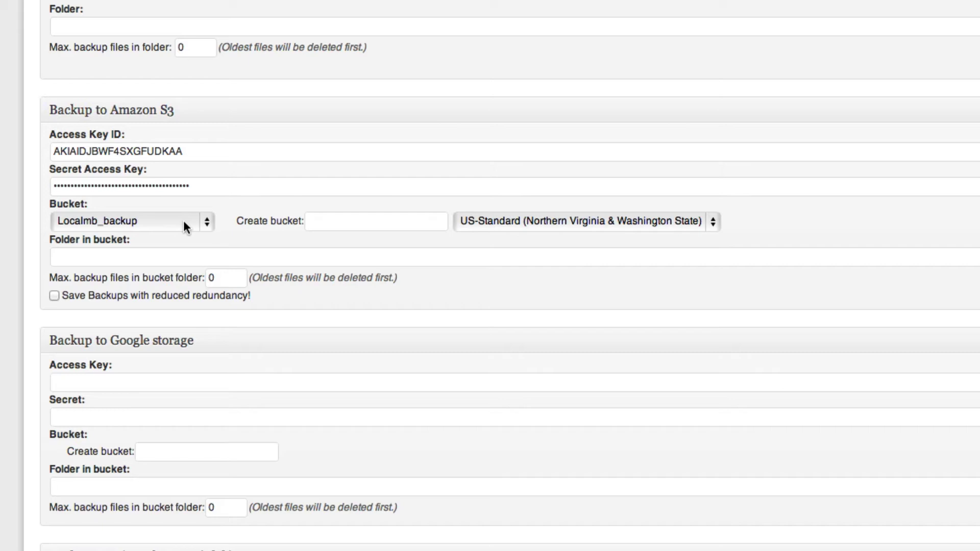
- Set the S3 destination to create bucket backup012344, use folder backupwptest, and keep 30 files
{"action": "left_click", "coordinate": [346, 218]}
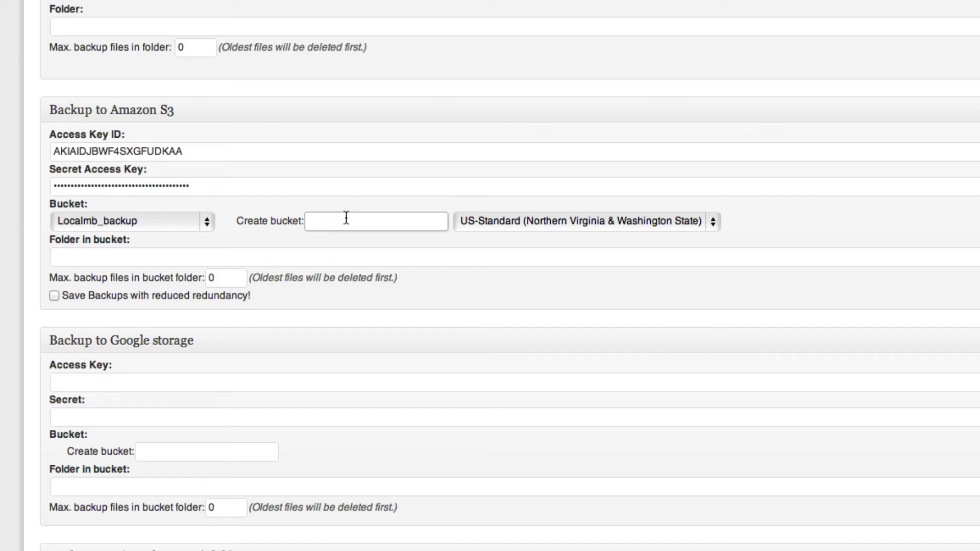
{"action": "type", "text": "backup0"}
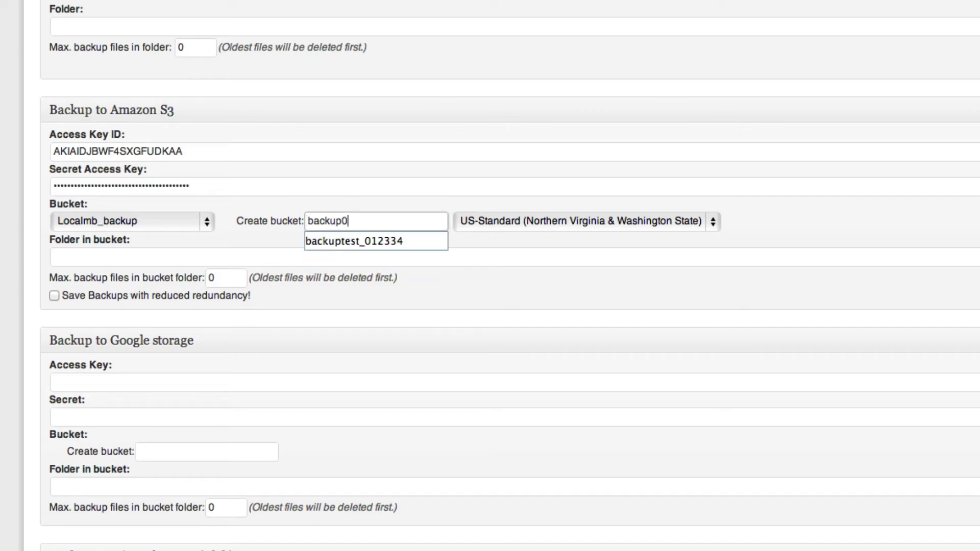
{"action": "type", "text": "12344"}
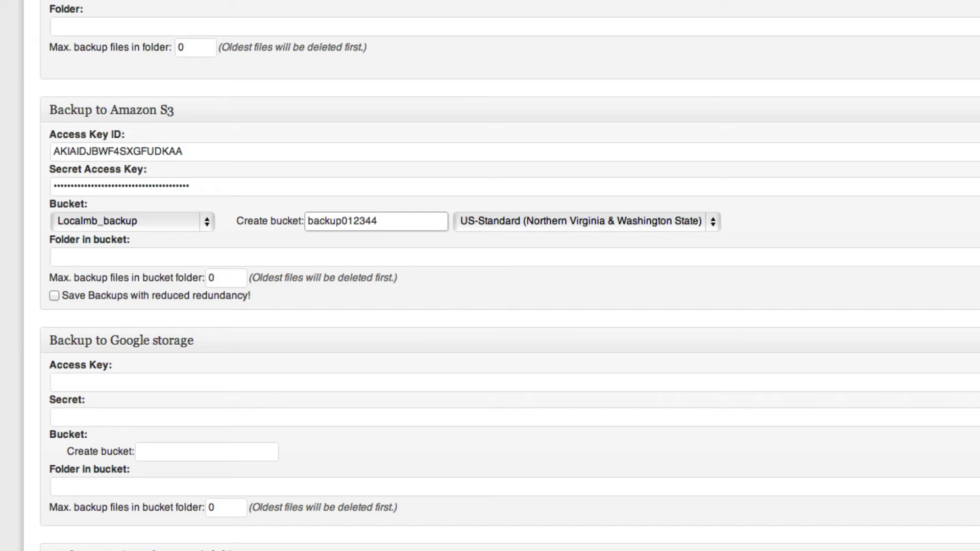
{"action": "left_click", "coordinate": [396, 256]}
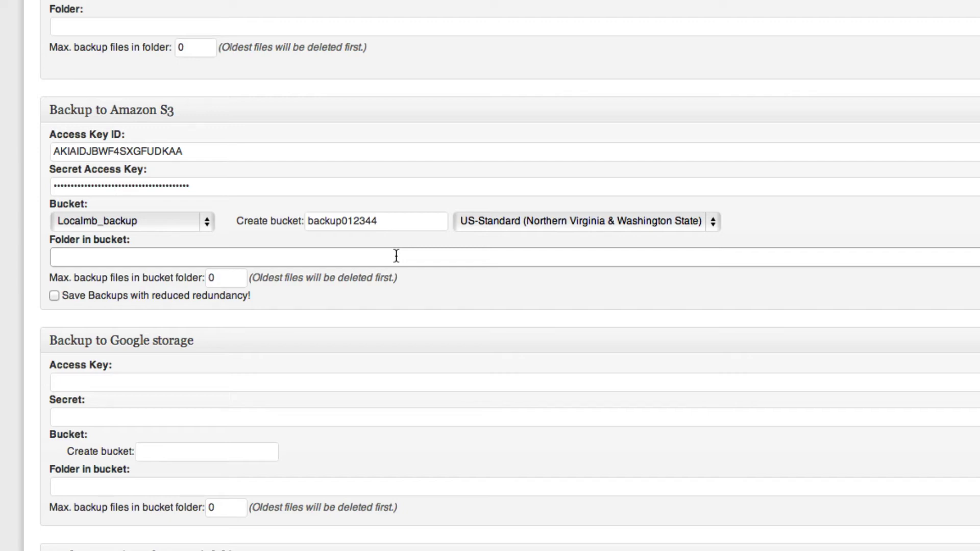
{"action": "type", "text": "back"}
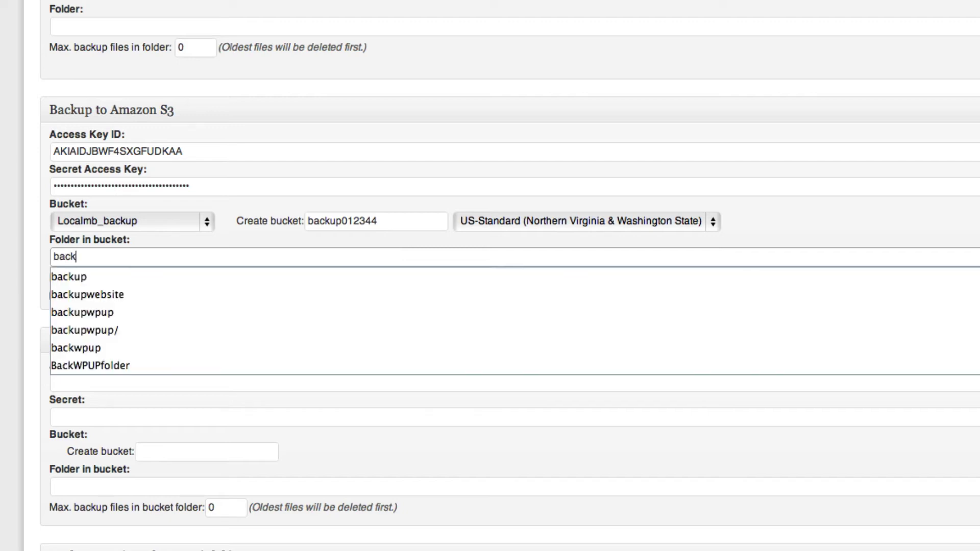
{"action": "type", "text": "upwptest"}
{"action": "double_click", "coordinate": [240, 278]}
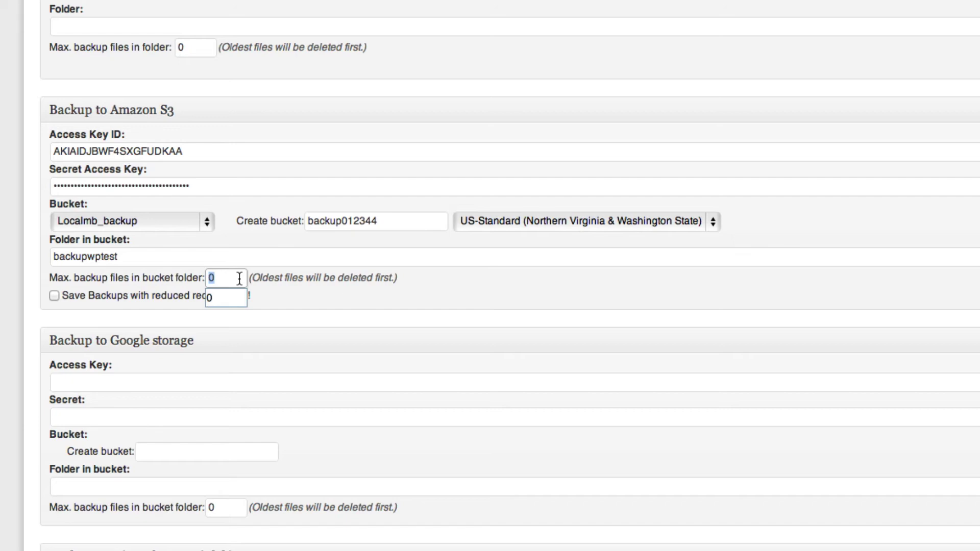
{"action": "type", "text": "30"}
{"action": "left_click", "coordinate": [376, 307]}
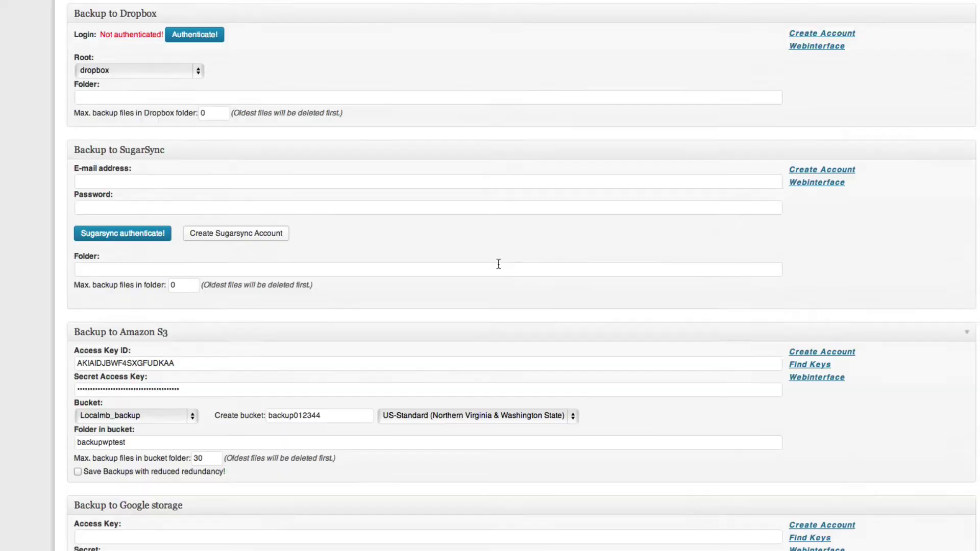
- Save the S3 settings and run the Main WordPress Backup job now from the Jobs list
{"action": "scroll", "coordinate": [427, 292], "scroll_direction": "up", "scroll_amount": 15}
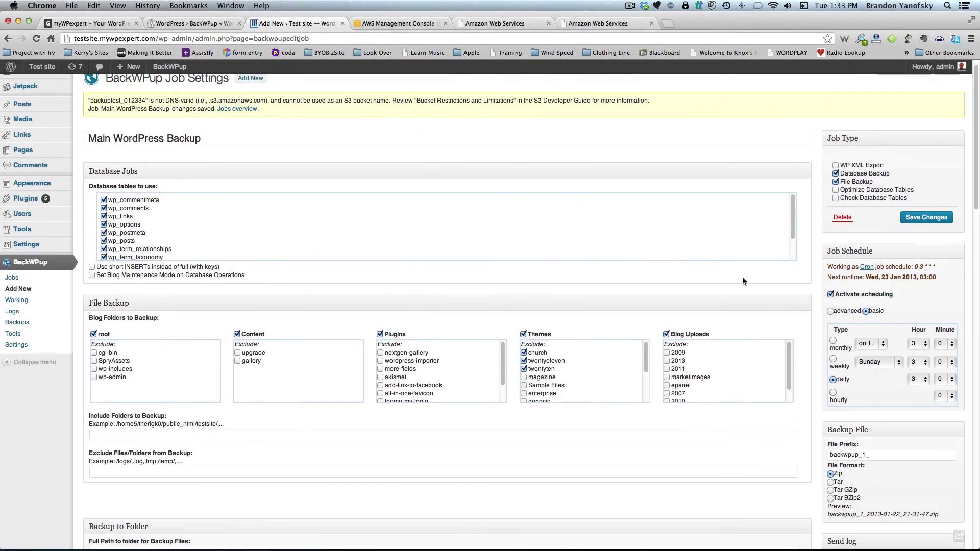
{"action": "left_click", "coordinate": [947, 217]}
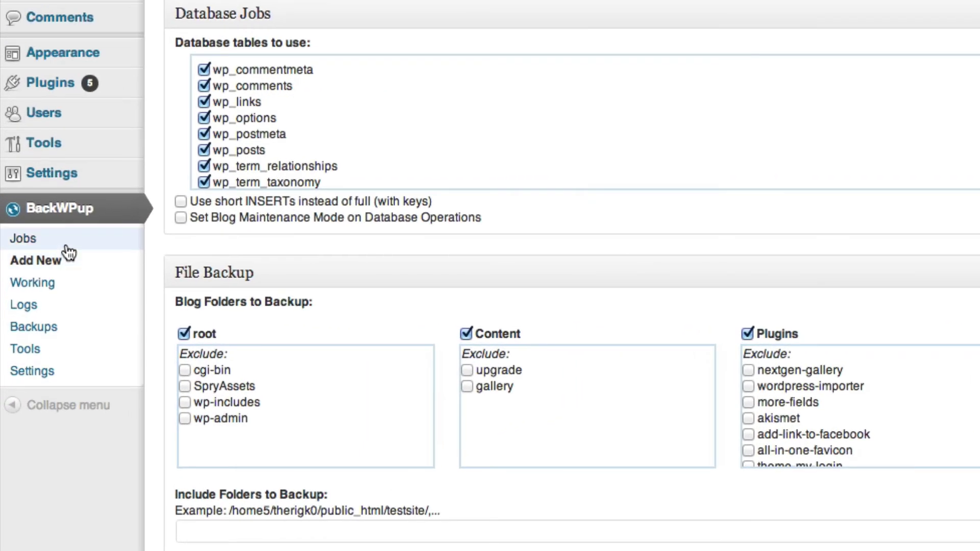
{"action": "left_click", "coordinate": [66, 248]}
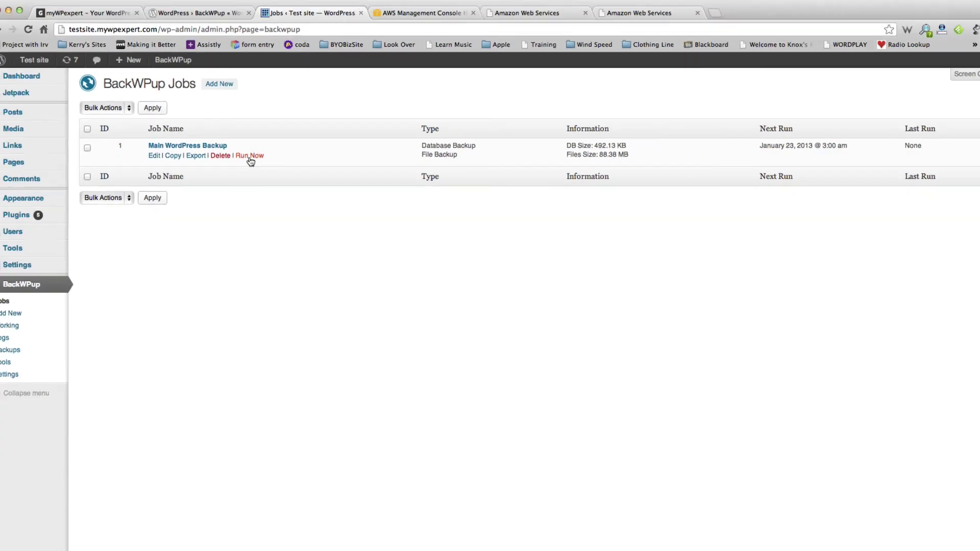
{"action": "left_click", "coordinate": [249, 156]}
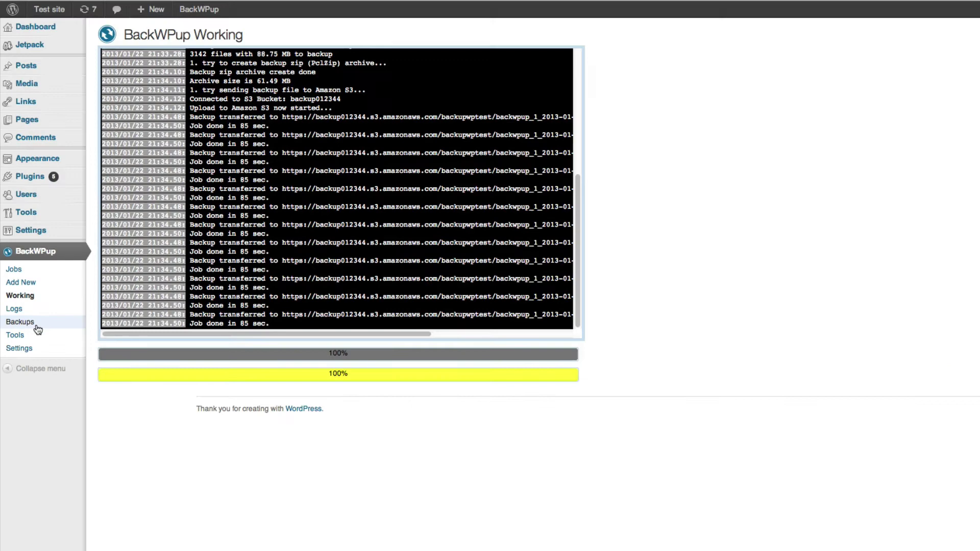
- Confirm the new backup zip appears in BackWPup's Backups list, then go to the S3 Management Console
{"action": "left_click", "coordinate": [69, 274]}
{"action": "mouse_move", "coordinate": [140, 108]}
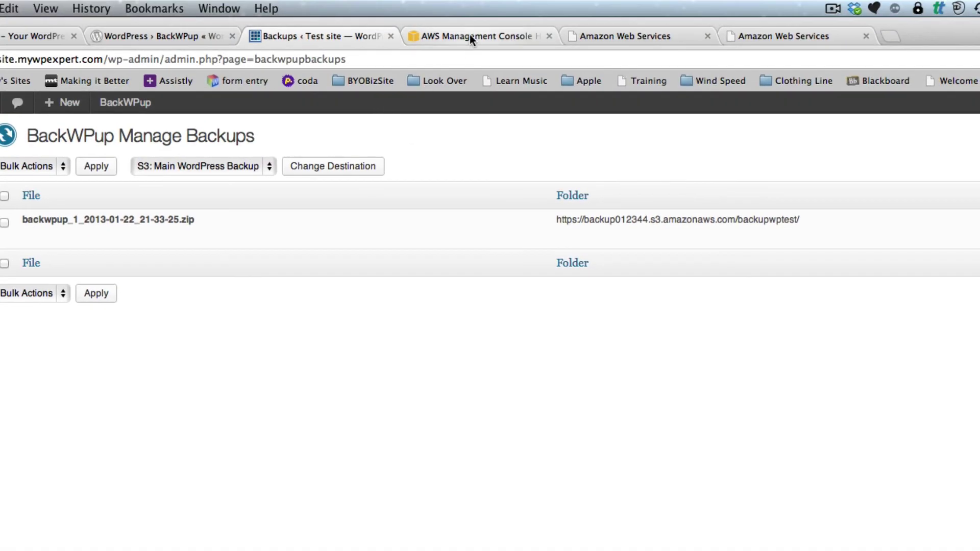
{"action": "left_click", "coordinate": [470, 37]}
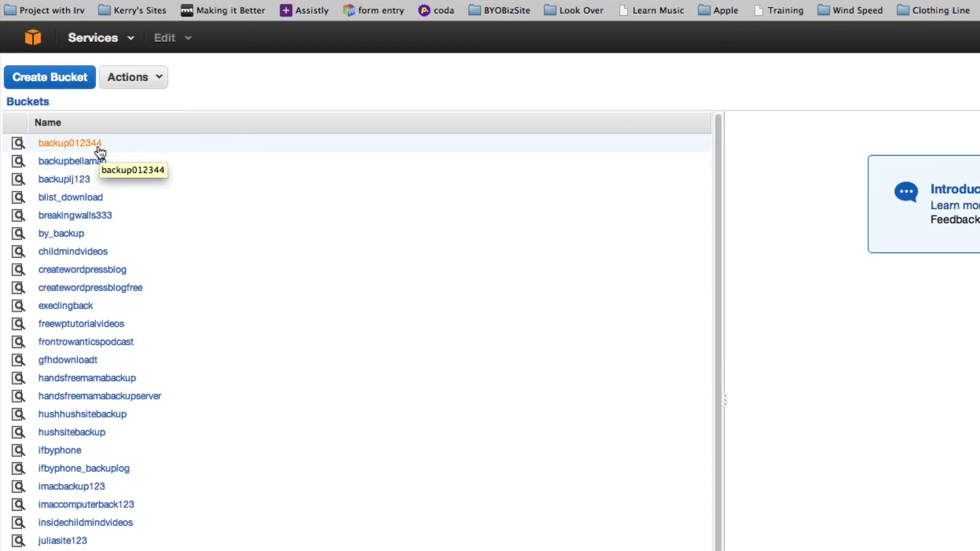
- Open bucket backup012344's backupwptest folder to see backwpup_1_2013-01-22_21-33-25.zip
{"action": "left_click", "coordinate": [94, 145]}
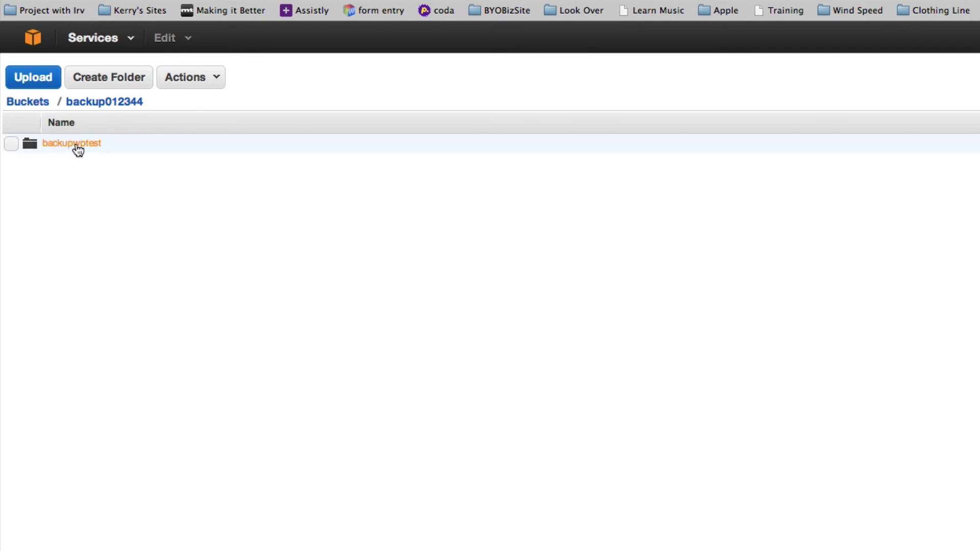
{"action": "left_click", "coordinate": [73, 145]}
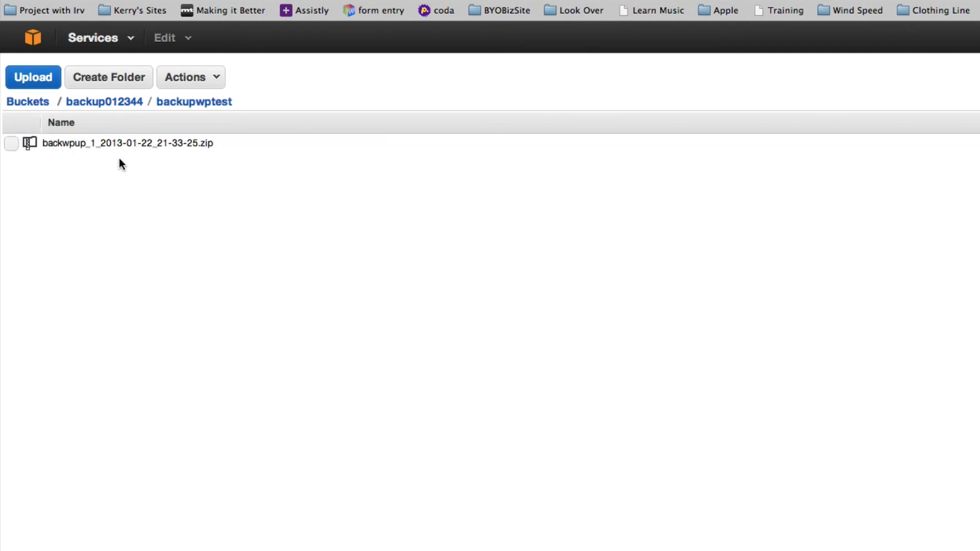